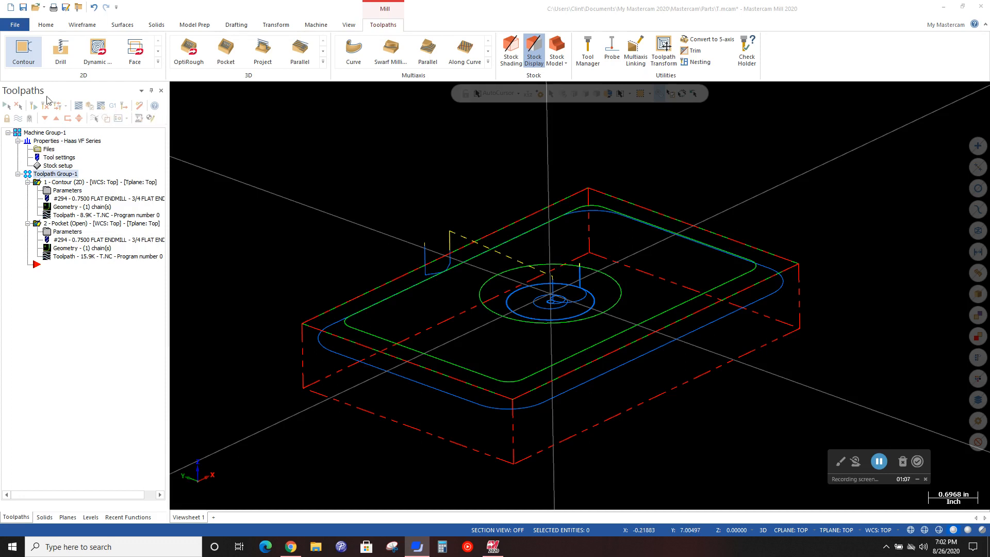
Play the verification simulation of the contour and pocket operations and inspect the machined part from several angles
{"action": "left_click", "coordinate": [91, 107]}
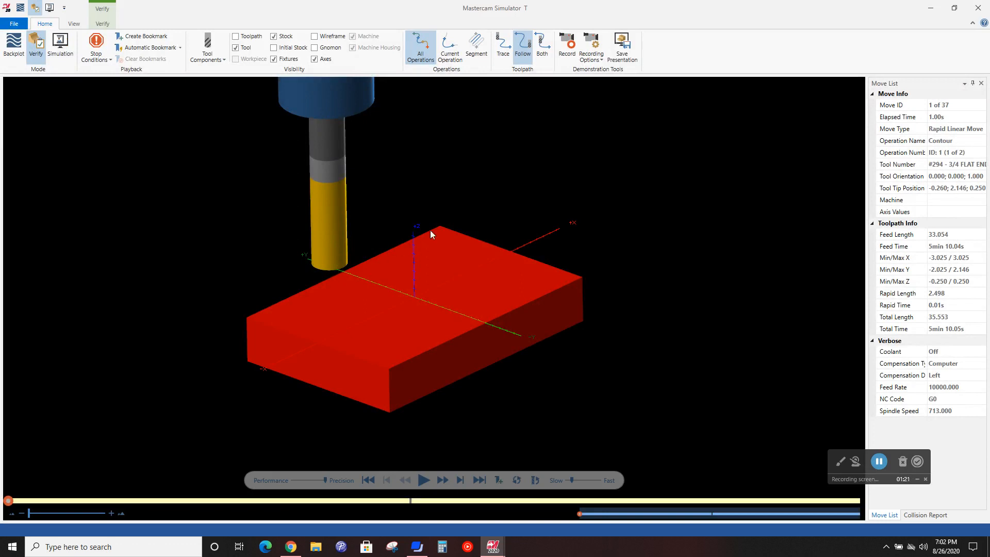
{"action": "left_click", "coordinate": [424, 481]}
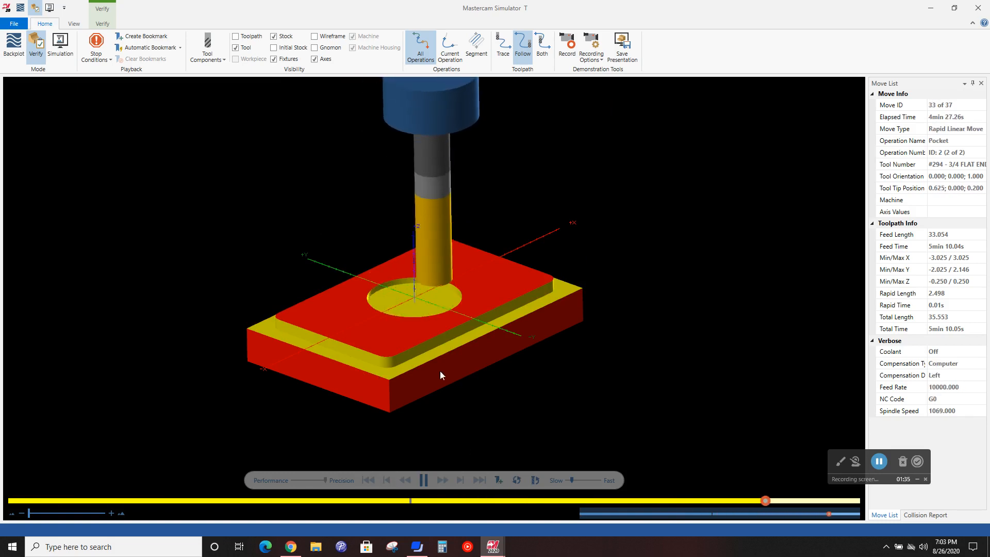
{"action": "middle_click_drag", "start_coordinate": [432, 378], "coordinate": [391, 371]}
{"action": "scroll", "coordinate": [704, 324], "scroll_direction": "down", "scroll_amount": 1}
{"action": "scroll", "coordinate": [701, 325], "scroll_direction": "up", "scroll_amount": 2}
{"action": "middle_click_drag", "start_coordinate": [643, 337], "coordinate": [673, 334]}
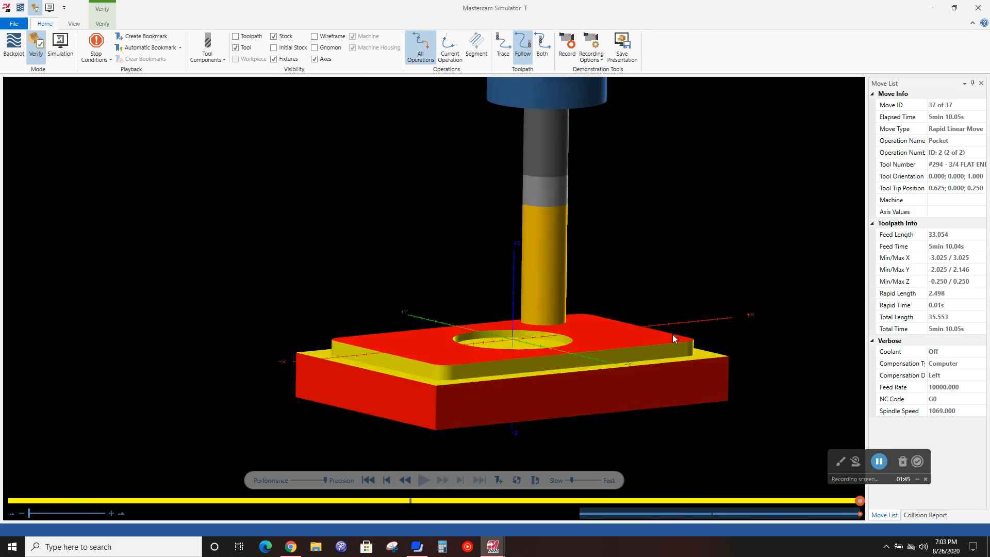
{"action": "scroll", "coordinate": [708, 351], "scroll_direction": "down", "scroll_amount": 3}
{"action": "middle_click_drag", "start_coordinate": [747, 385], "coordinate": [734, 390]}
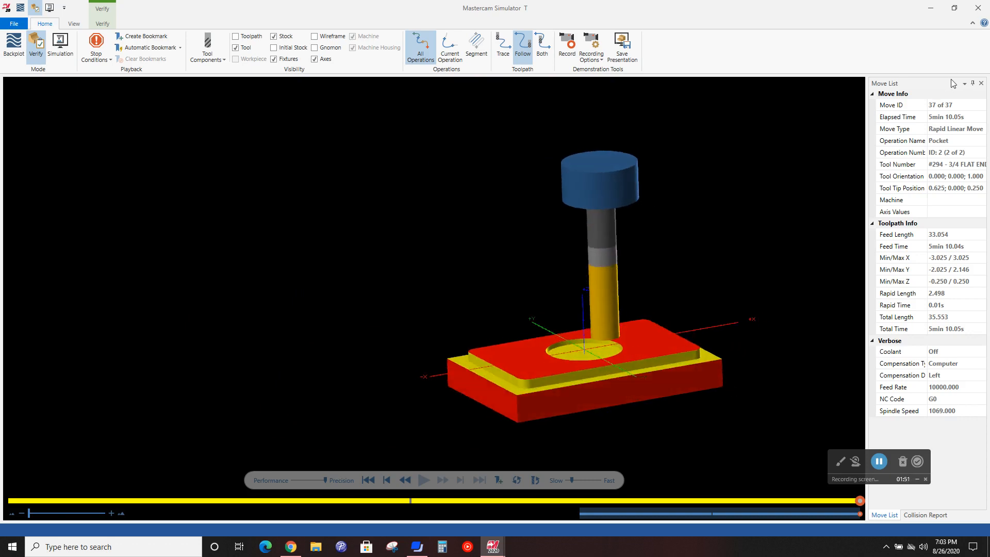
{"action": "left_click", "coordinate": [981, 11]}
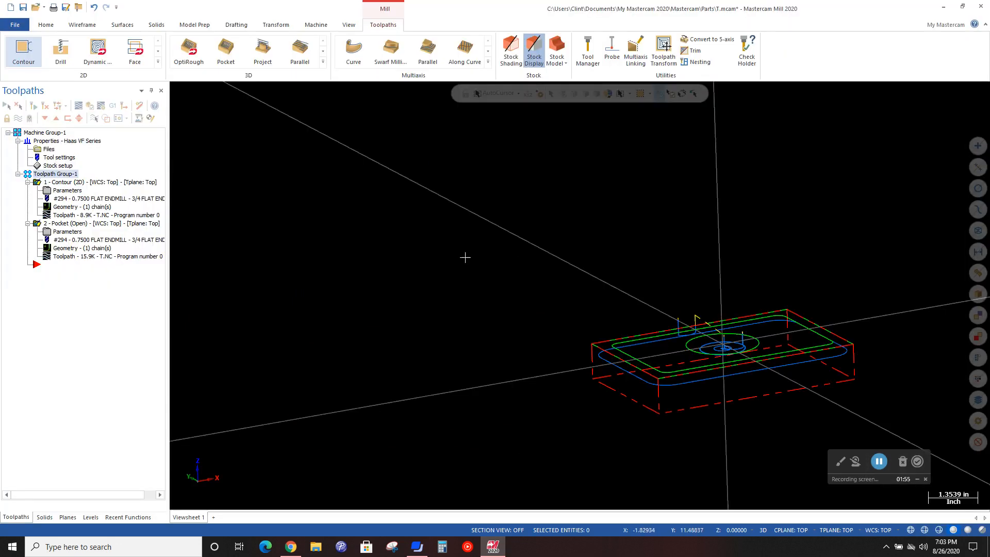
Start a new part file without saving the changes to T.mcam
{"action": "scroll", "coordinate": [887, 417], "scroll_direction": "up", "scroll_amount": 2}
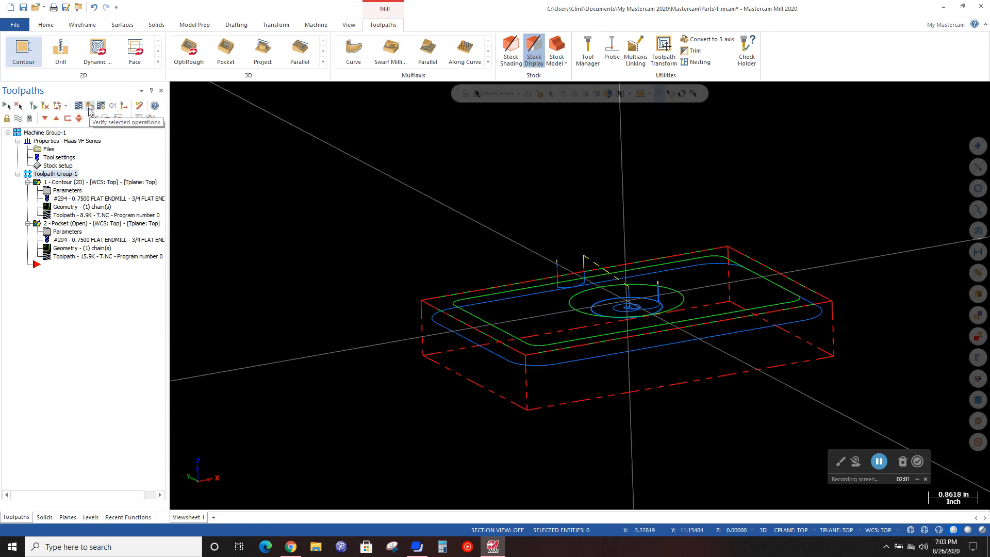
{"action": "left_click", "coordinate": [89, 107]}
{"action": "left_click", "coordinate": [11, 7]}
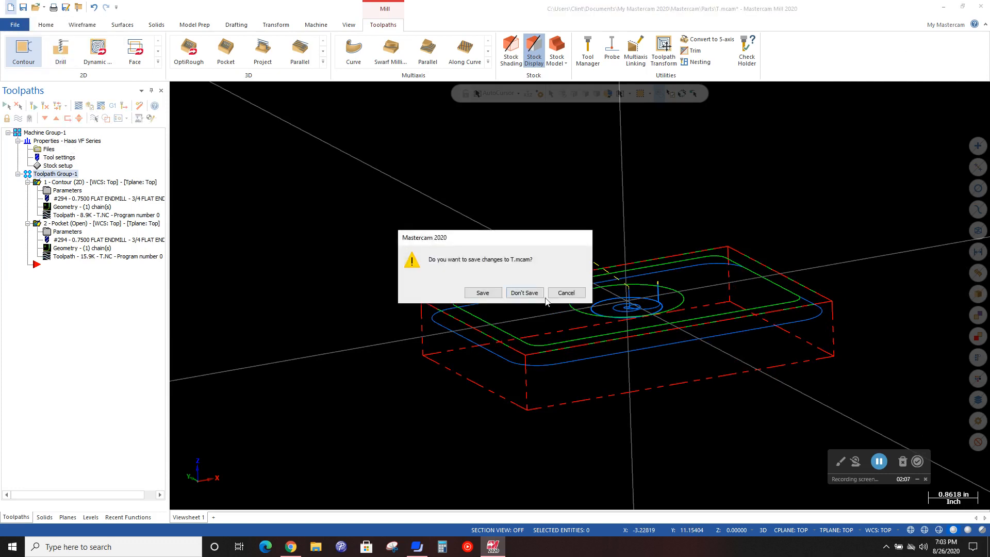
{"action": "left_click", "coordinate": [524, 292]}
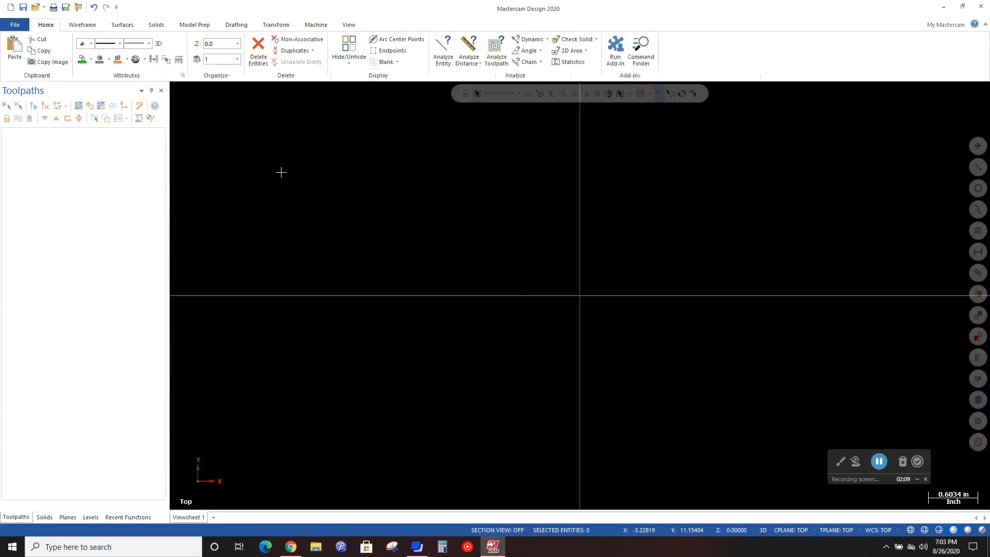
Draw a rectangular shape centred on the origin, 6 in wide and 4 in high
{"action": "left_click", "coordinate": [92, 25]}
{"action": "left_click", "coordinate": [308, 62]}
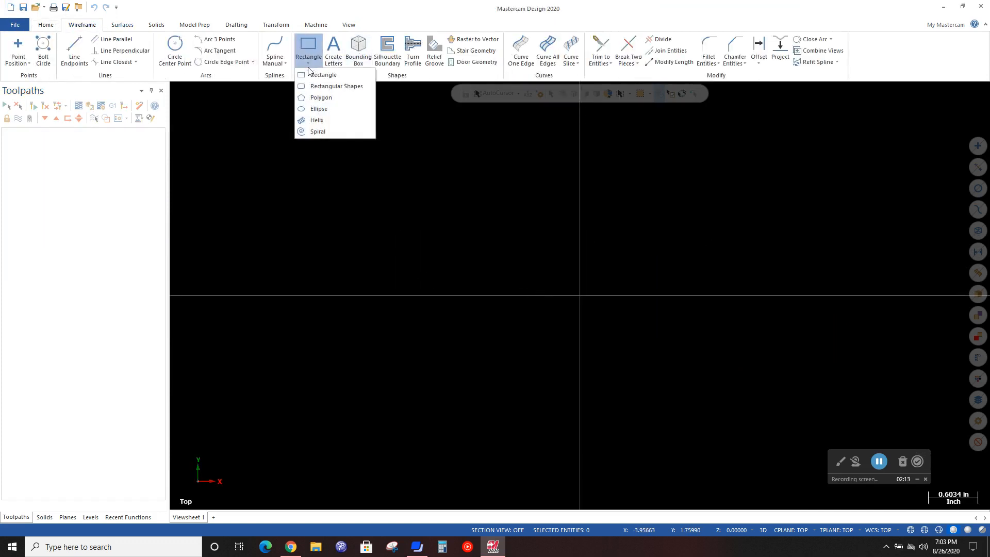
{"action": "left_click", "coordinate": [315, 88]}
{"action": "left_click", "coordinate": [580, 295]}
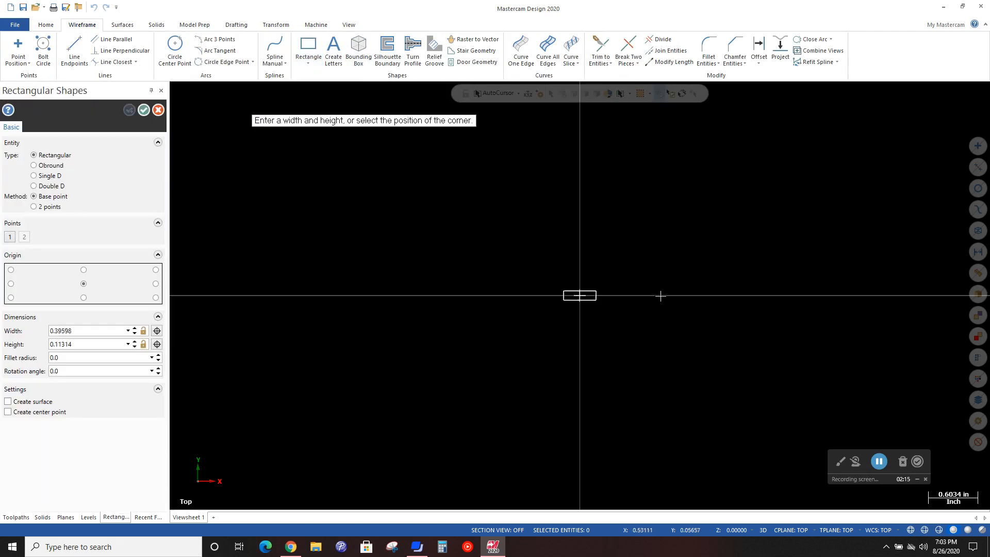
{"action": "left_click", "coordinate": [757, 177]}
{"action": "left_click", "coordinate": [97, 332]}
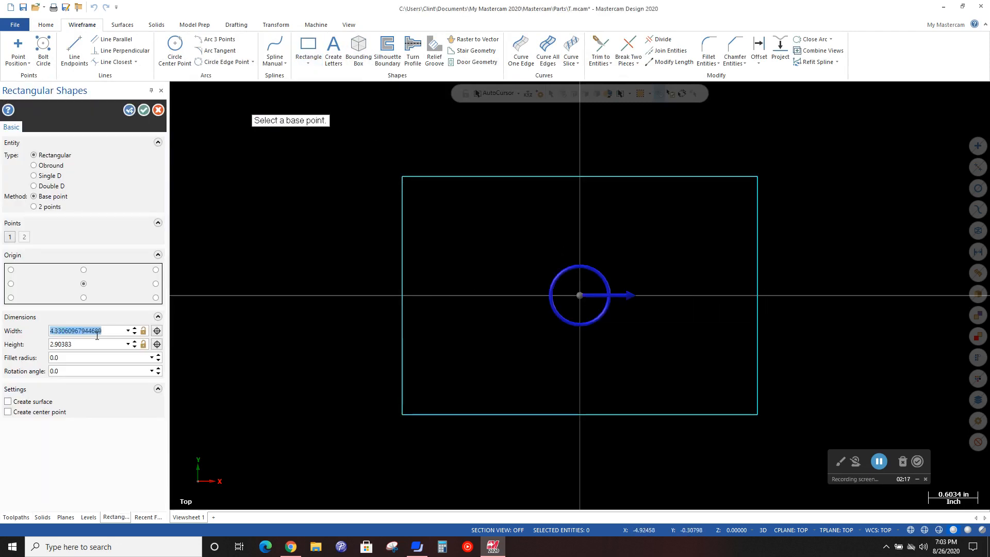
{"action": "type", "text": "6"}
{"action": "key", "text": "Tab"}
{"action": "type", "text": "4"}
{"action": "key", "text": "Tab"}
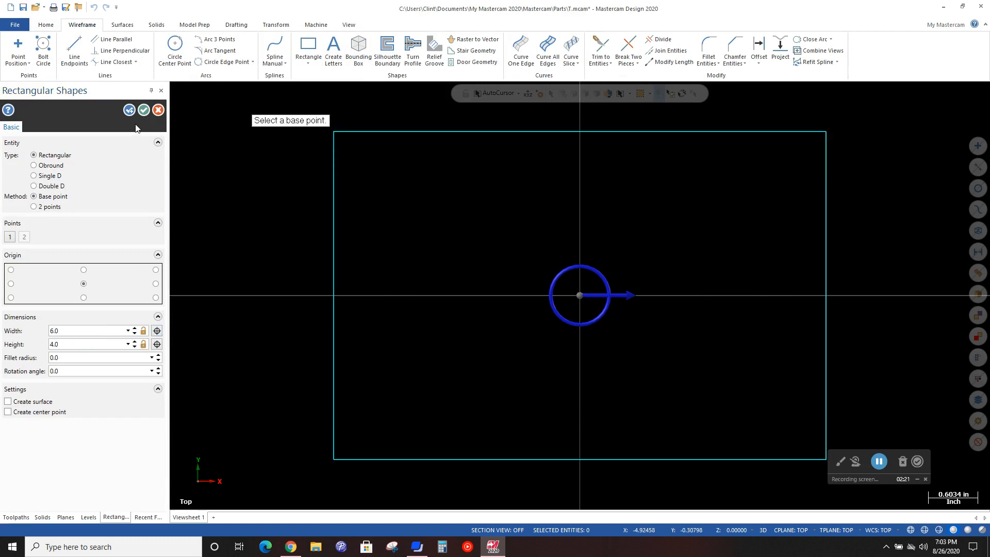
{"action": "left_click", "coordinate": [144, 110]}
{"action": "scroll", "coordinate": [308, 329], "scroll_direction": "down", "scroll_amount": 1}
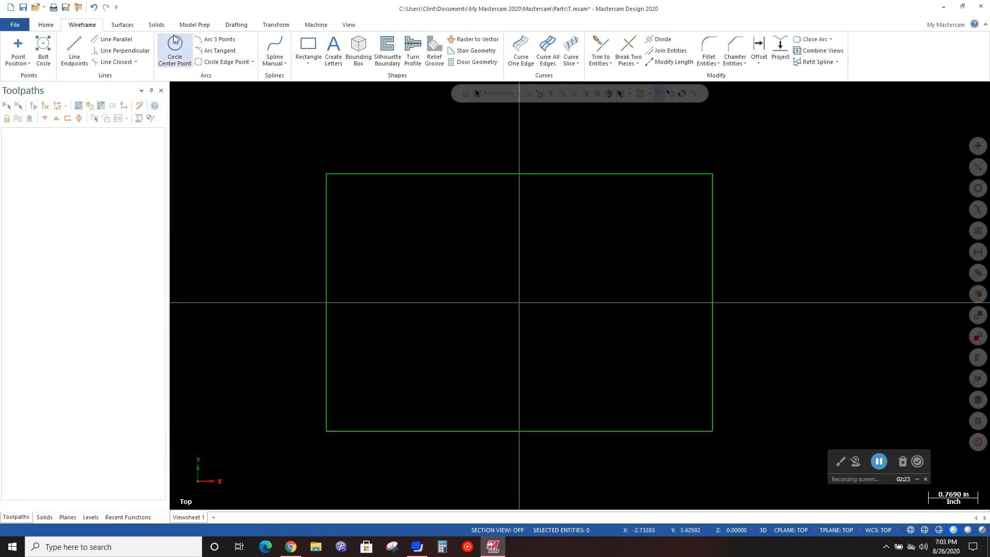
Draw a 2.25 in diameter circle centred on the origin inside the rectangle
{"action": "left_click", "coordinate": [175, 51]}
{"action": "left_click", "coordinate": [519, 303]}
{"action": "left_click", "coordinate": [562, 245]}
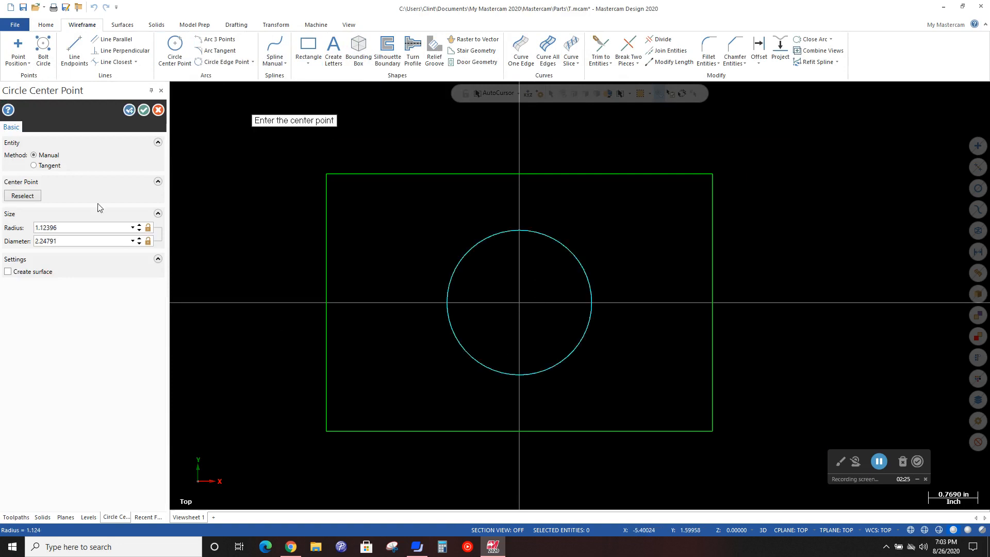
{"action": "left_click", "coordinate": [71, 241]}
{"action": "type", "text": "2.25"}
{"action": "key", "text": "Return"}
{"action": "left_click", "coordinate": [139, 113]}
{"action": "scroll", "coordinate": [614, 300], "scroll_direction": "down", "scroll_amount": 1}
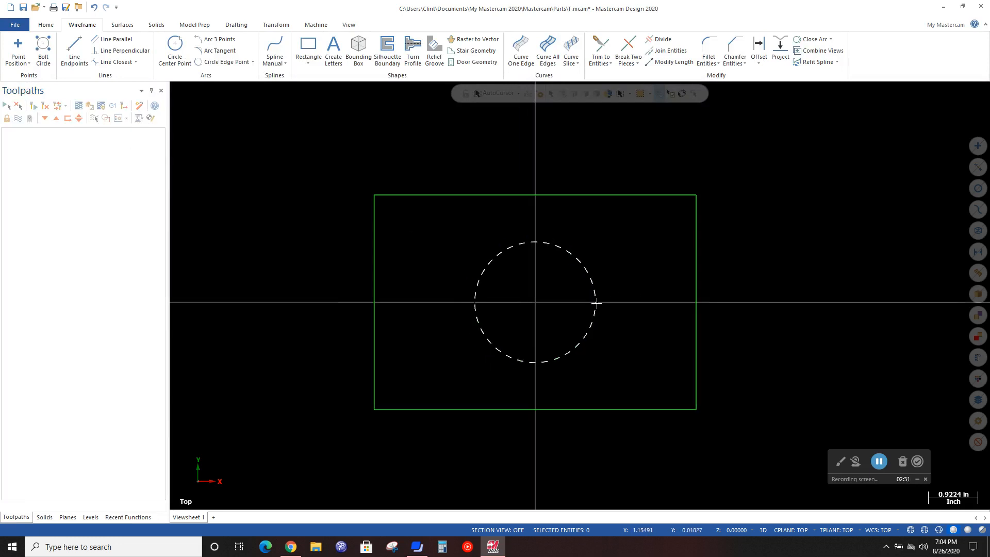
Add a mill machine group using the HAAS_VF machine definition
{"action": "mouse_move", "coordinate": [740, 347]}
{"action": "middle_mouse_down"}
{"action": "mouse_move", "coordinate": [736, 289]}
{"action": "mouse_move", "coordinate": [795, 270]}
{"action": "mouse_move", "coordinate": [800, 283]}
{"action": "mouse_move", "coordinate": [729, 336]}
{"action": "middle_mouse_up"}
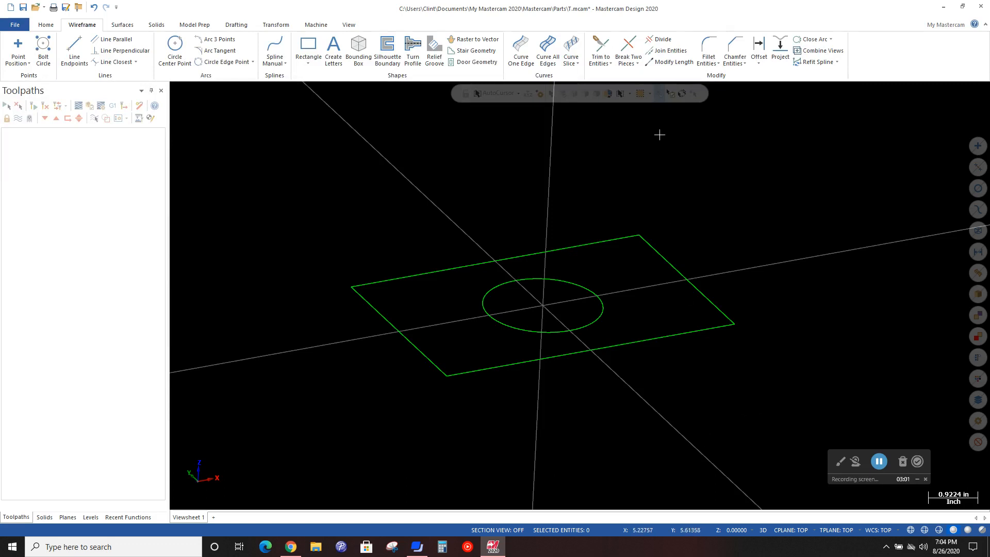
{"action": "left_click", "coordinate": [316, 26]}
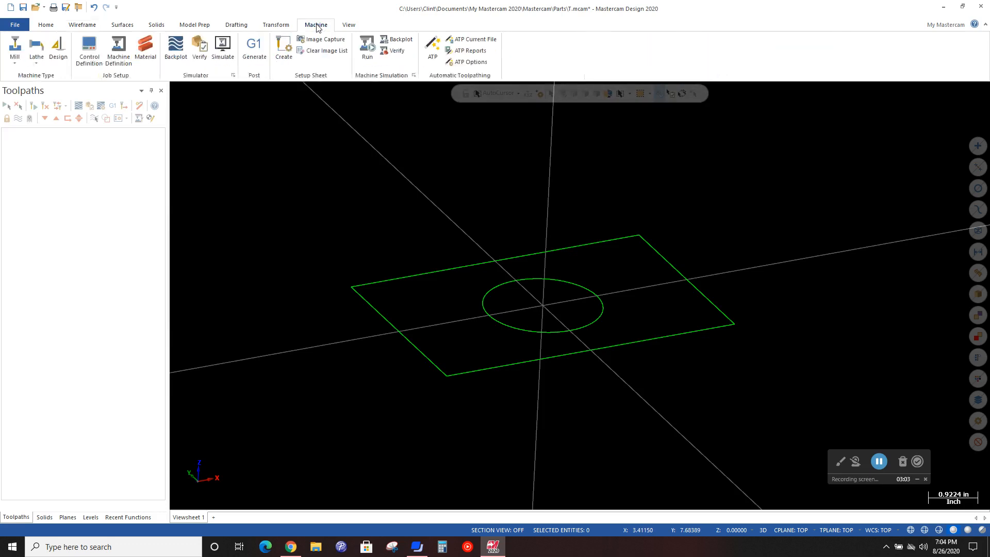
{"action": "left_click", "coordinate": [19, 65]}
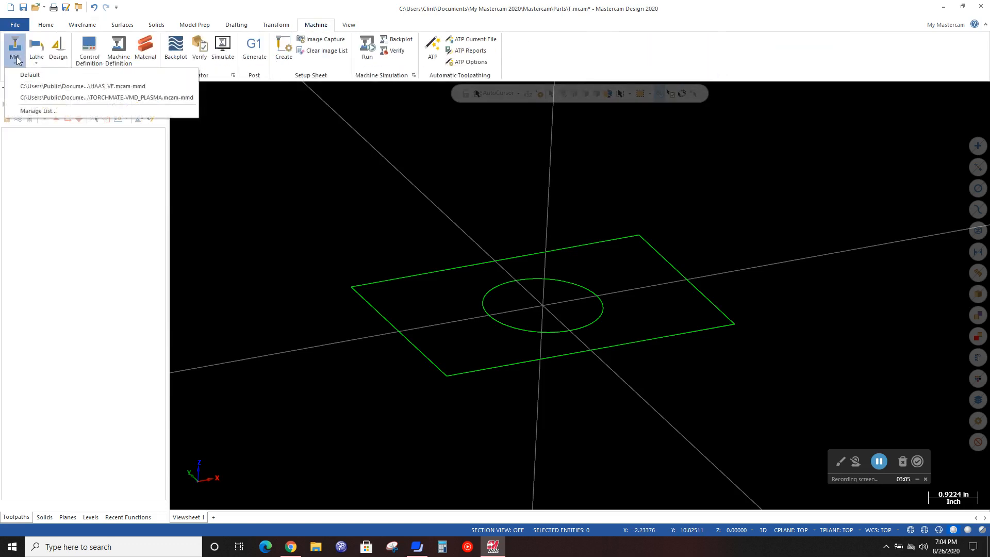
{"action": "left_click", "coordinate": [68, 86]}
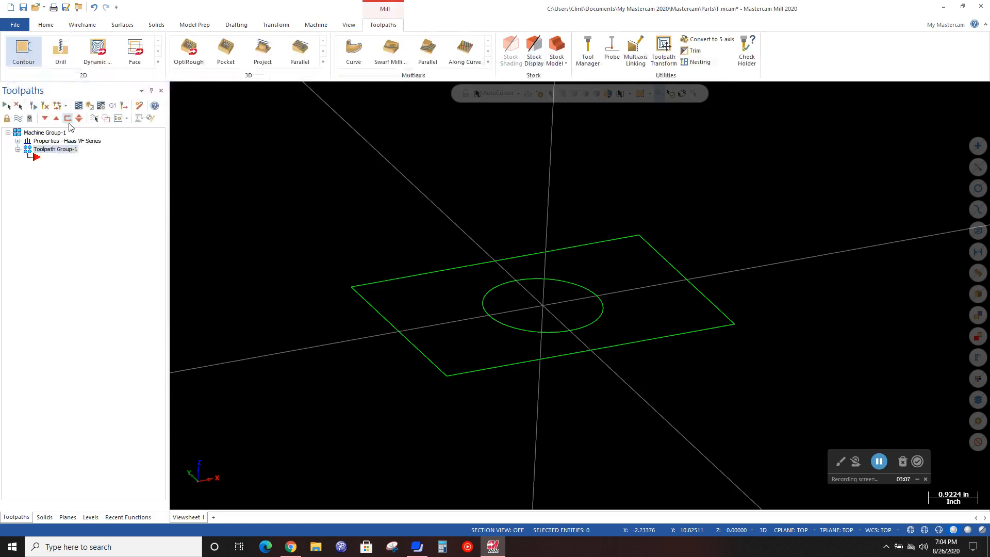
Define rectangular stock in the stock setup from a bounding box around the rectangle and circle
{"action": "left_click", "coordinate": [17, 142]}
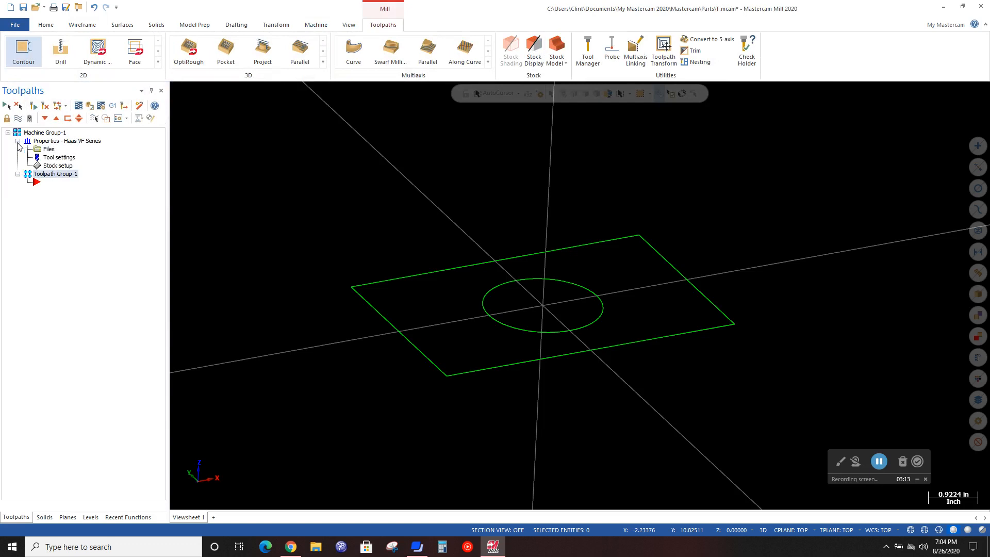
{"action": "left_click", "coordinate": [52, 168]}
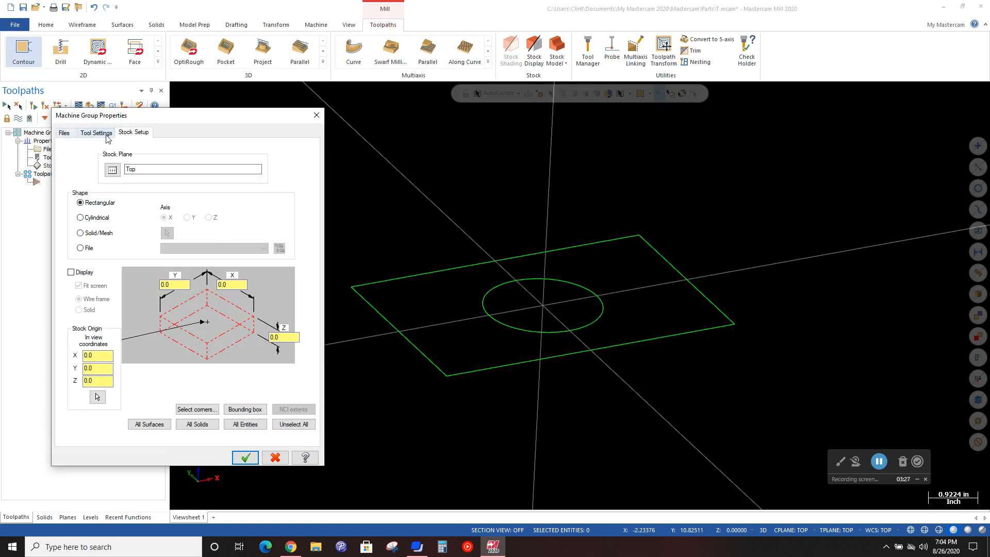
{"action": "left_click", "coordinate": [64, 133]}
{"action": "left_click", "coordinate": [96, 133]}
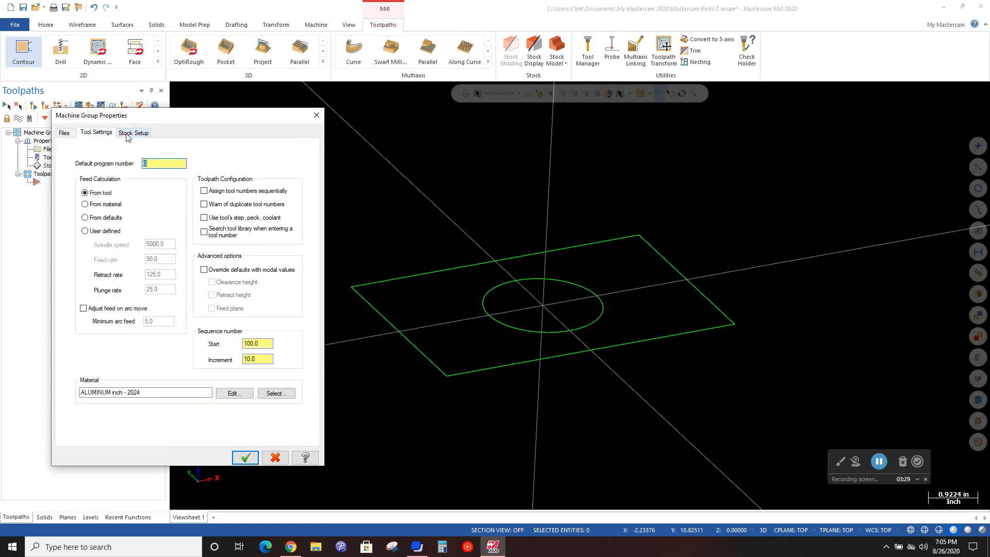
{"action": "left_click", "coordinate": [128, 134]}
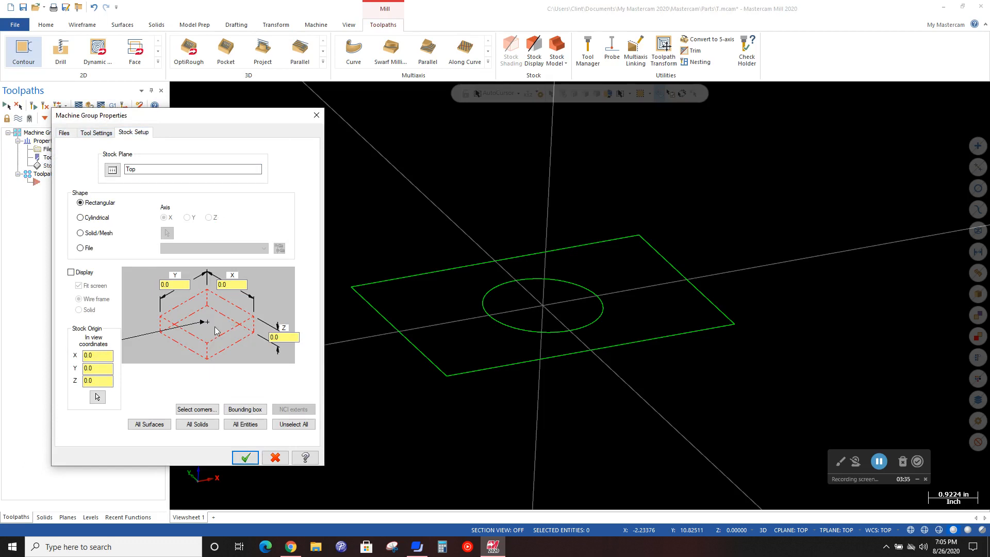
{"action": "left_click", "coordinate": [249, 409]}
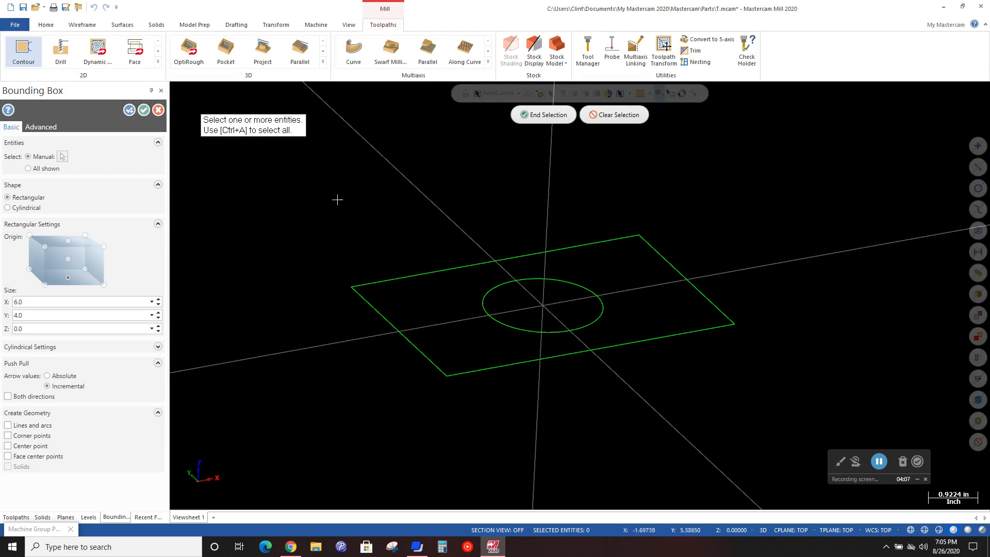
{"action": "left_click_drag", "start_coordinate": [318, 183], "coordinate": [788, 412]}
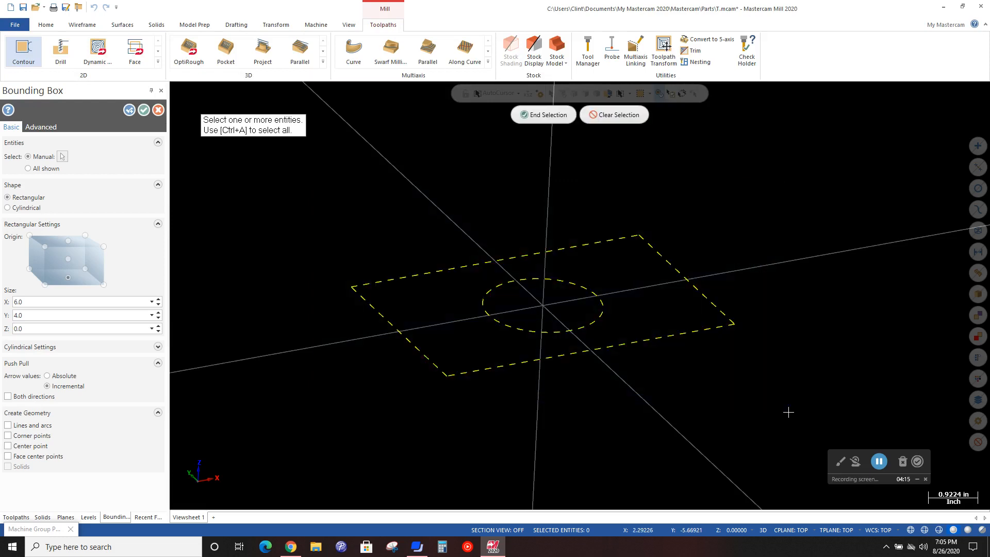
{"action": "left_click", "coordinate": [543, 115]}
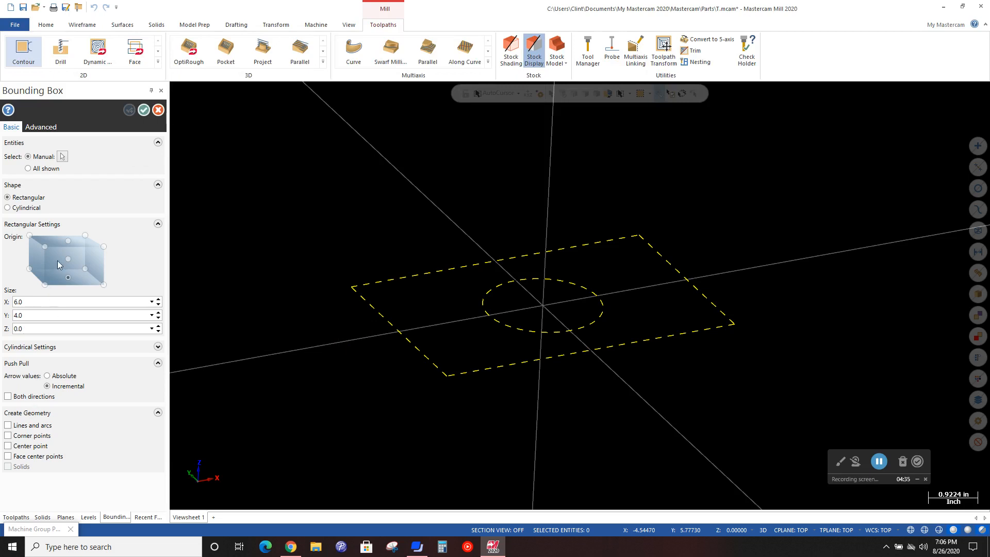
{"action": "left_click", "coordinate": [144, 112]}
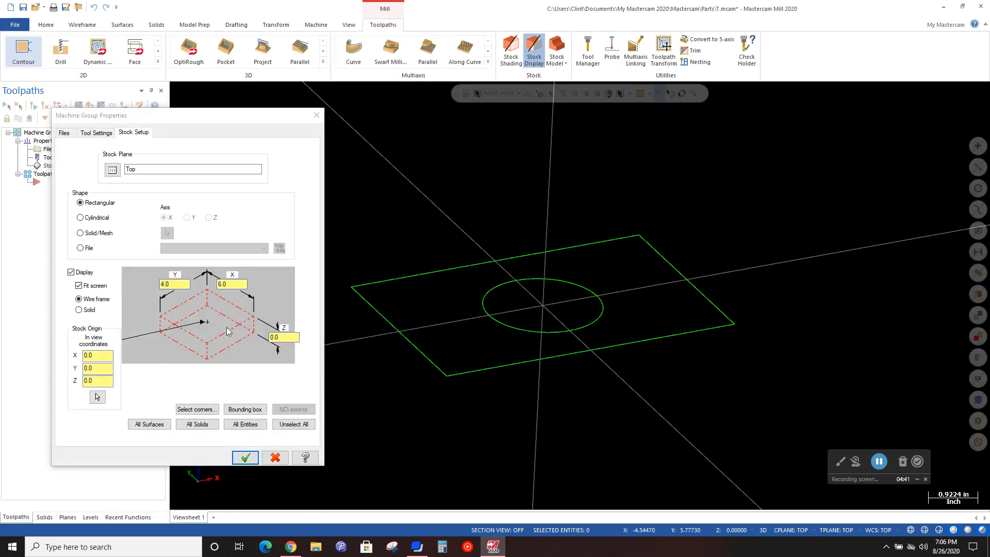
Set the stock's Z thickness to 1 in and apply the machine group properties
{"action": "left_click", "coordinate": [166, 285]}
{"action": "left_click", "coordinate": [220, 284]}
{"action": "left_click", "coordinate": [277, 338]}
{"action": "double_click", "coordinate": [281, 337]}
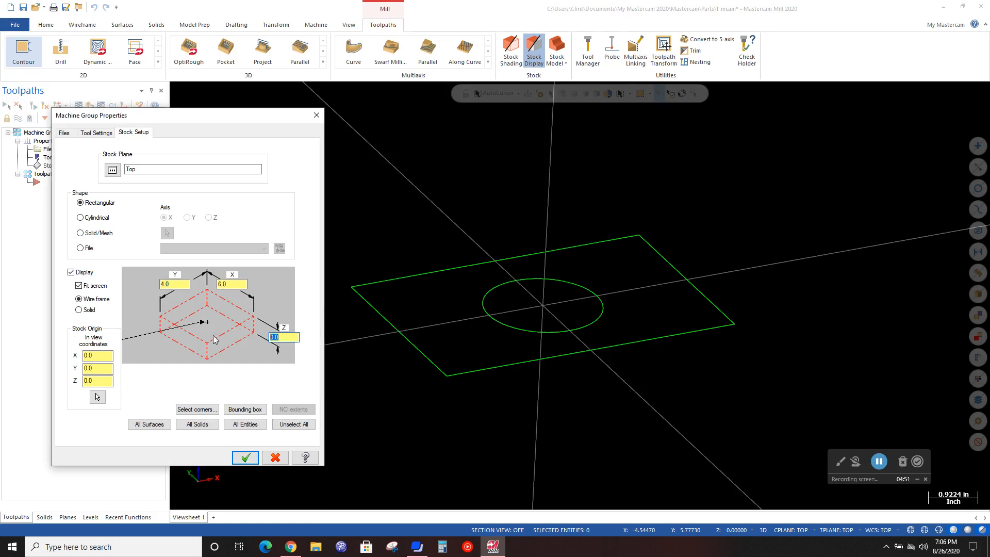
{"action": "type", "text": "1"}
{"action": "left_click", "coordinate": [245, 456]}
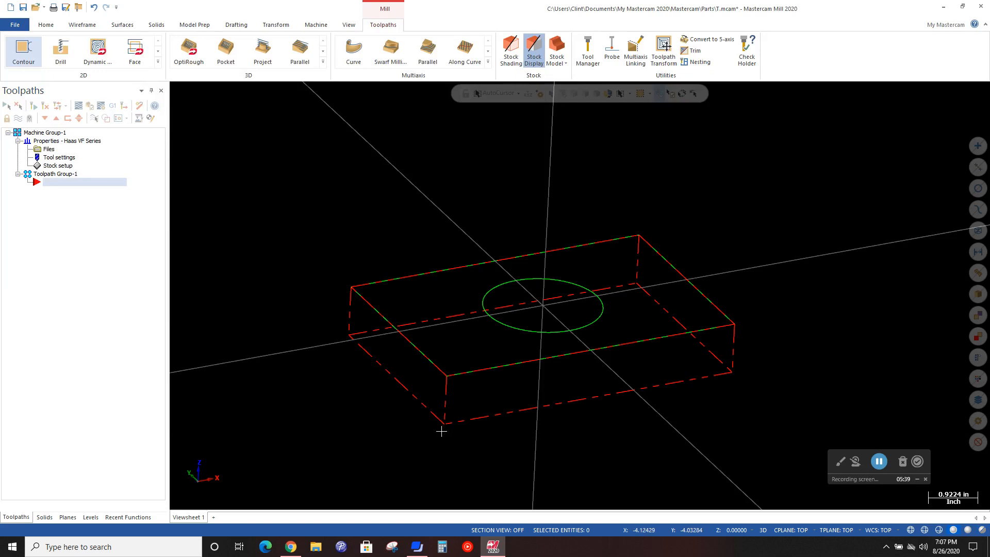
Create a 2D pocket toolpath in Toolpath Group-1 with the centre circle as its chain
{"action": "scroll", "coordinate": [358, 307], "scroll_direction": "down", "scroll_amount": 2}
{"action": "scroll", "coordinate": [687, 401], "scroll_direction": "up", "scroll_amount": 3}
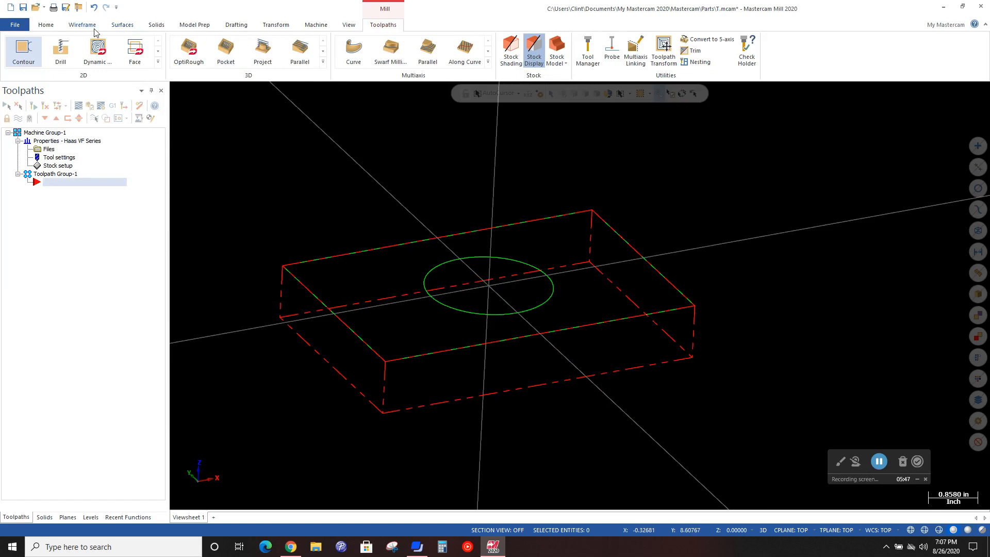
{"action": "right_click", "coordinate": [61, 187]}
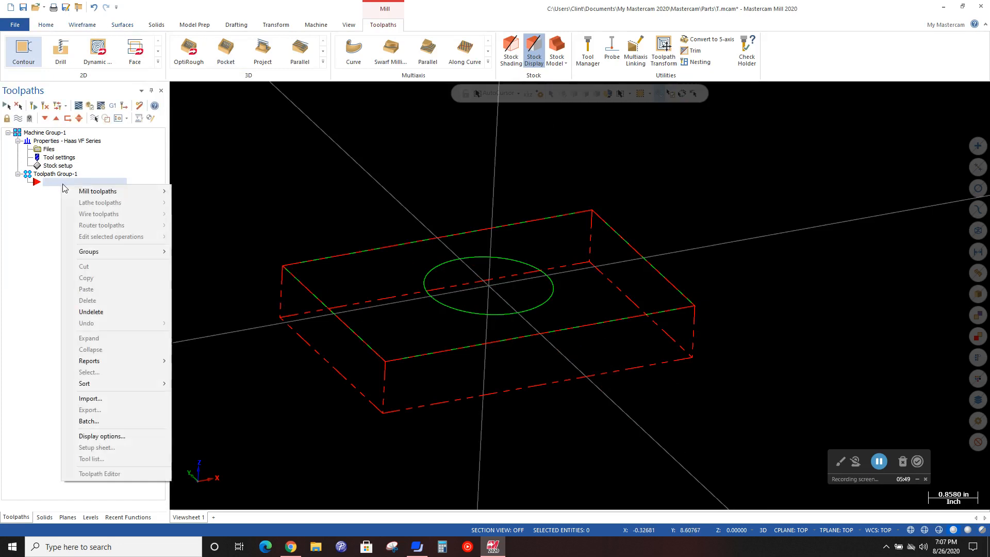
{"action": "mouse_move", "coordinate": [88, 190]}
{"action": "left_click", "coordinate": [209, 230]}
{"action": "left_click", "coordinate": [423, 287]}
{"action": "left_click", "coordinate": [196, 398]}
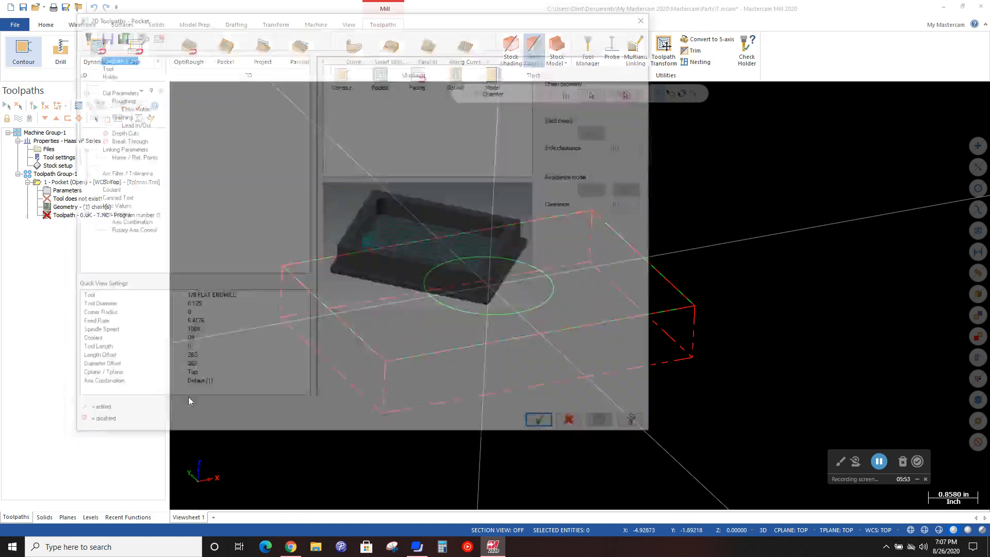
Assign the 1/4 flat endmill, tool 285, from the tool library to the pocket toolpath
{"action": "left_click", "coordinate": [107, 67]}
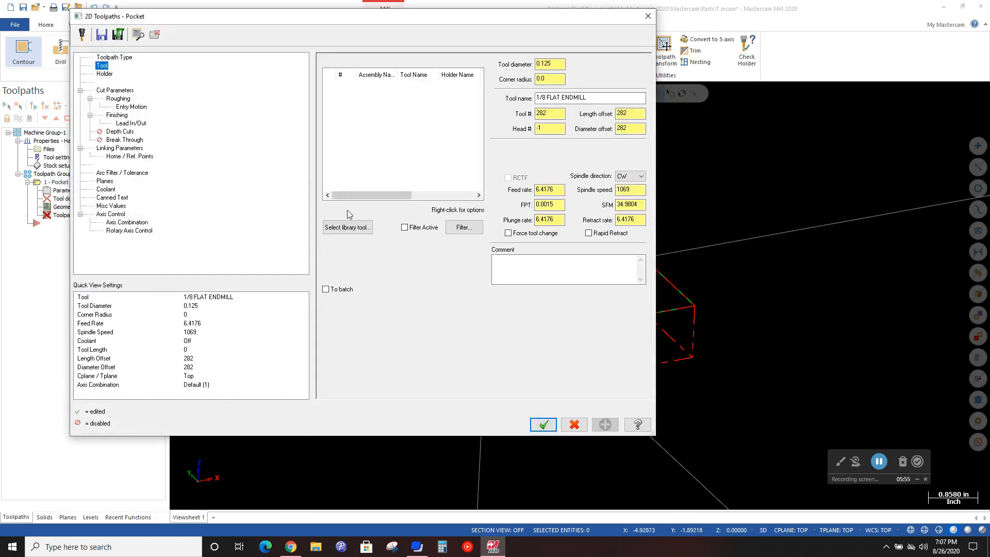
{"action": "left_click", "coordinate": [367, 230]}
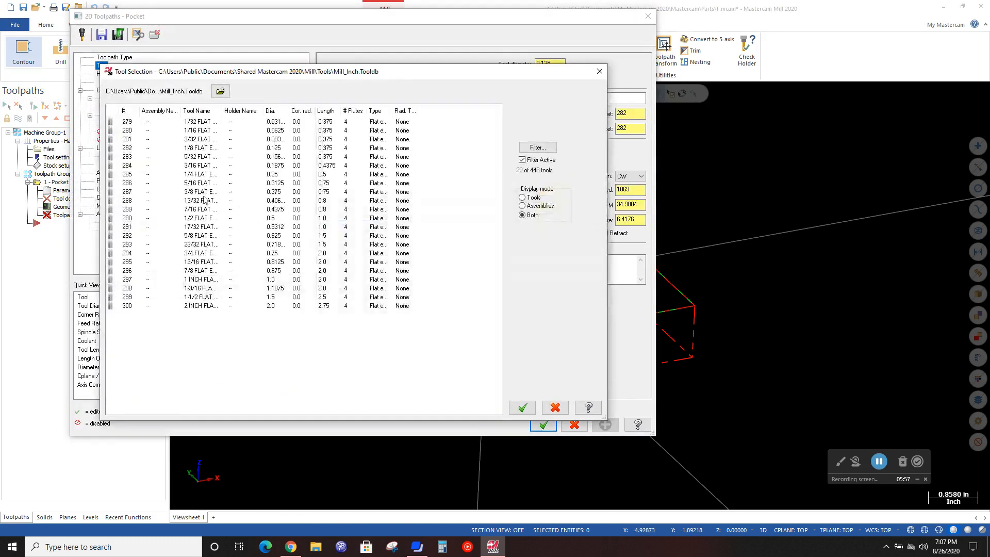
{"action": "left_click", "coordinate": [196, 176]}
{"action": "left_click", "coordinate": [522, 408]}
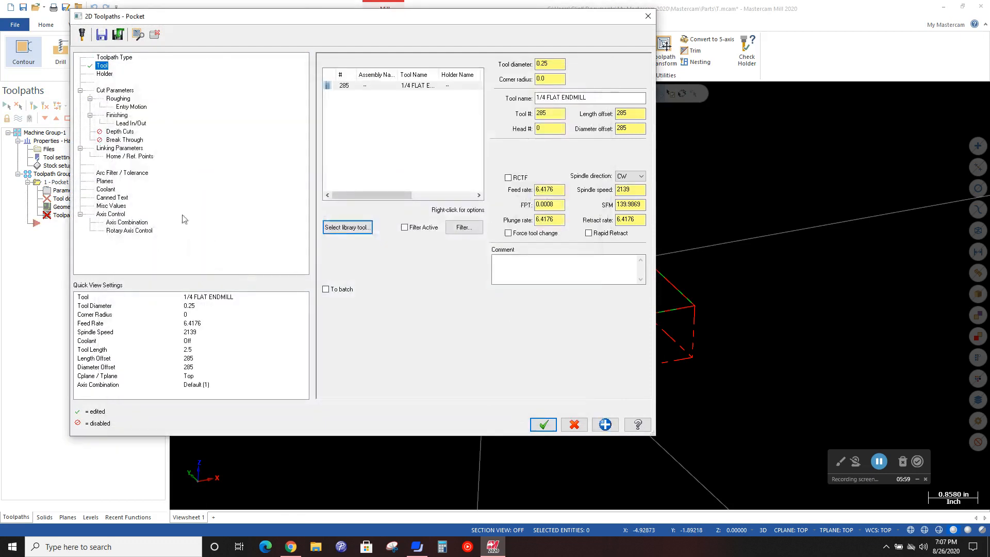
Set the pocket's absolute cutting depth to -0.25 in the linking parameters and generate the toolpath
{"action": "left_click", "coordinate": [129, 149]}
{"action": "double_click", "coordinate": [498, 256]}
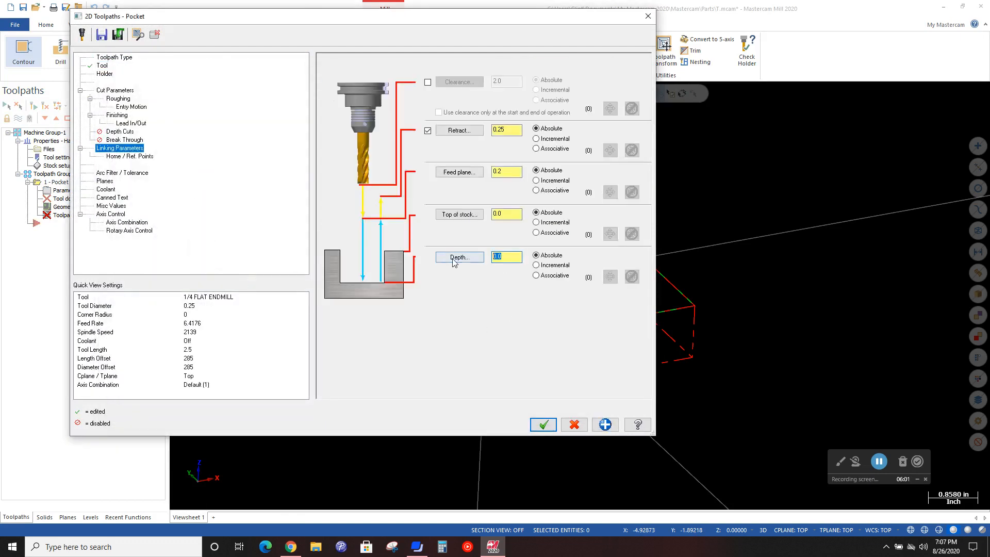
{"action": "type", "text": "-.25"}
{"action": "left_click", "coordinate": [543, 424]}
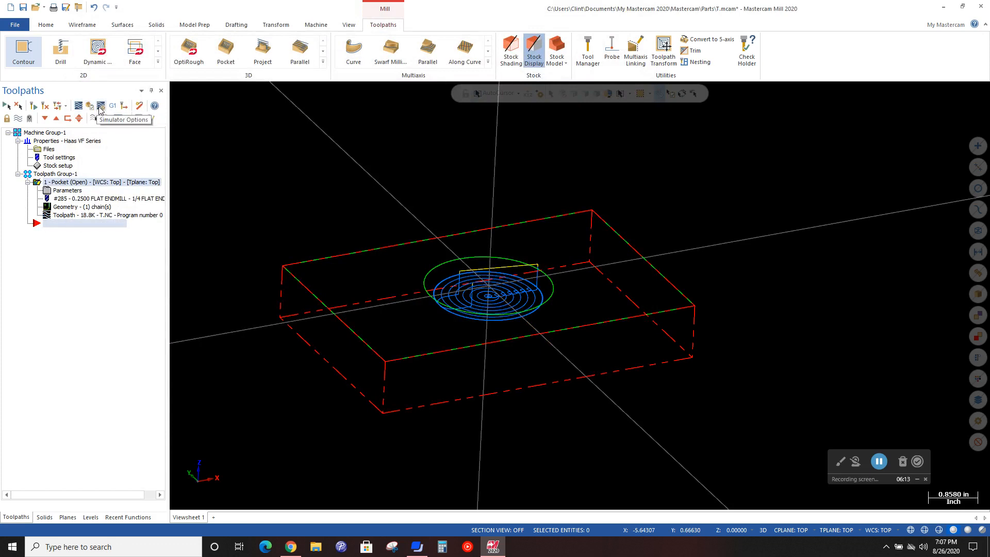
Play the verification simulation of the circular pocket operation
{"action": "left_click", "coordinate": [91, 109]}
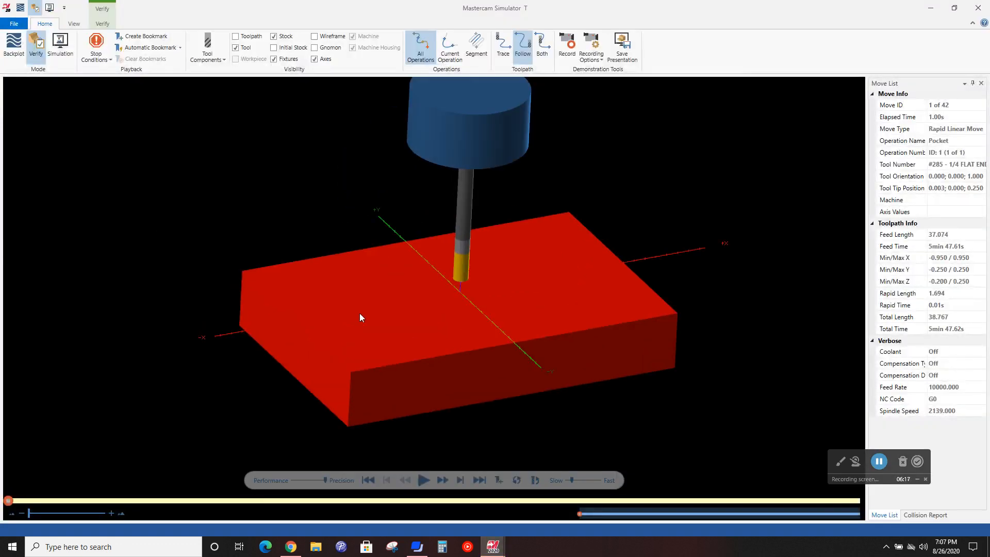
{"action": "left_click", "coordinate": [422, 481]}
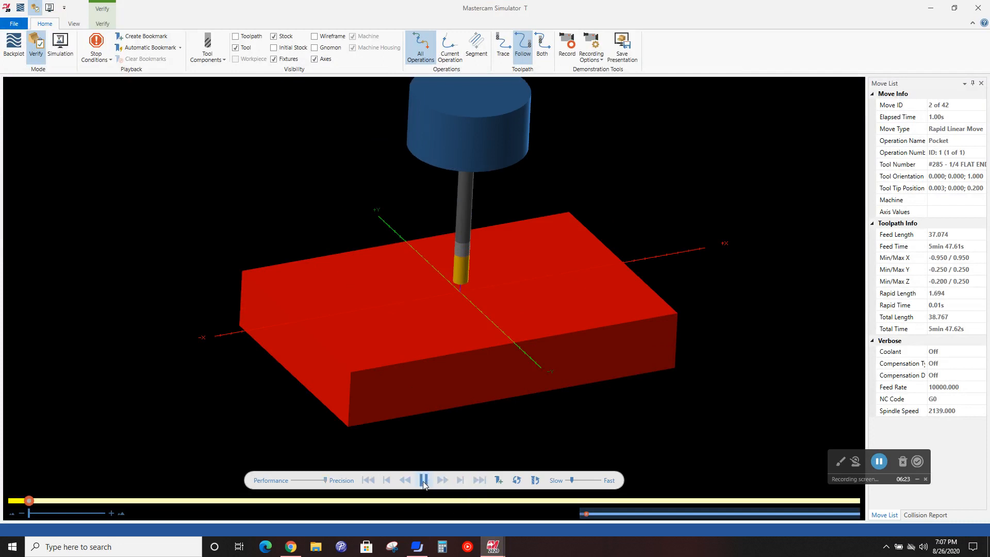